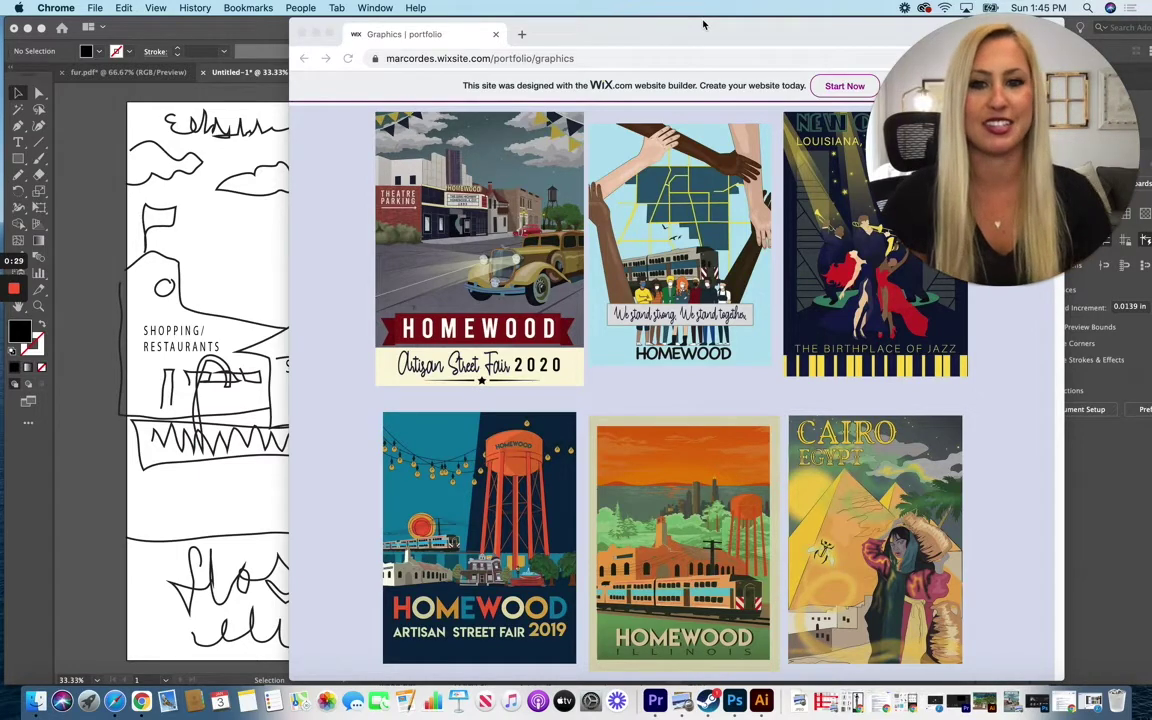
# - Minimize the Chrome travel-poster portfolio window to reveal the Flossmoor sketch
pyautogui.click(318, 33)
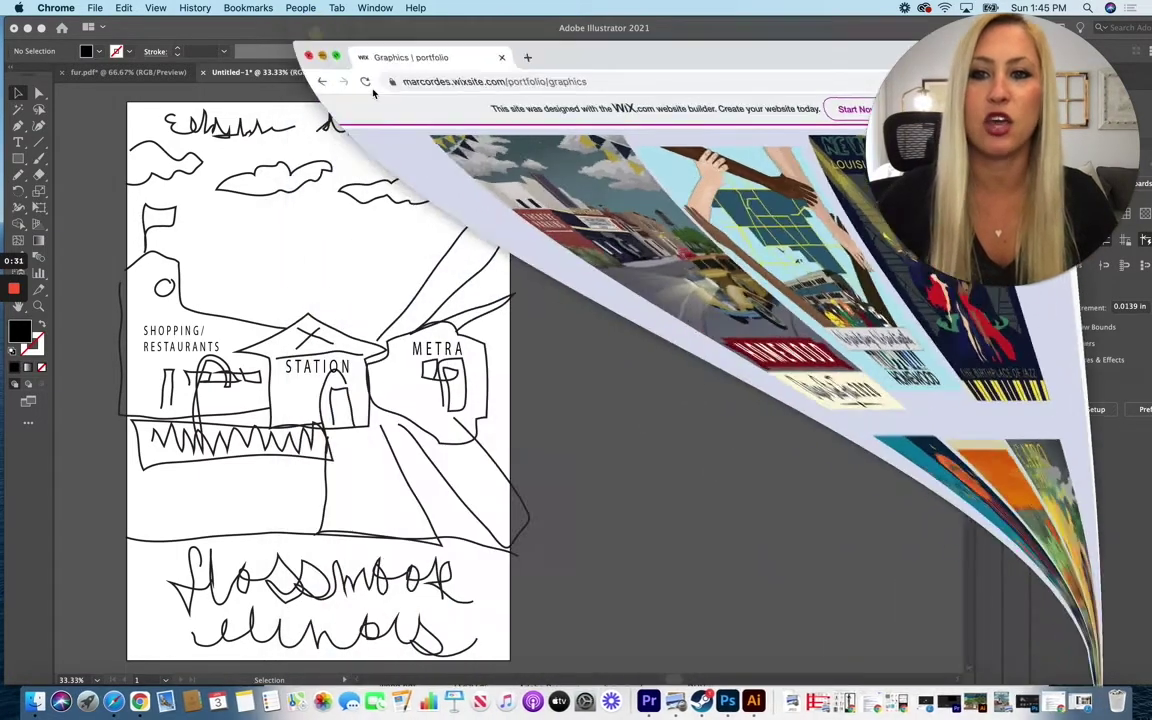
# - Bring the Flossmoor poster sketch in Illustrator to the front
pyautogui.click(640, 385)
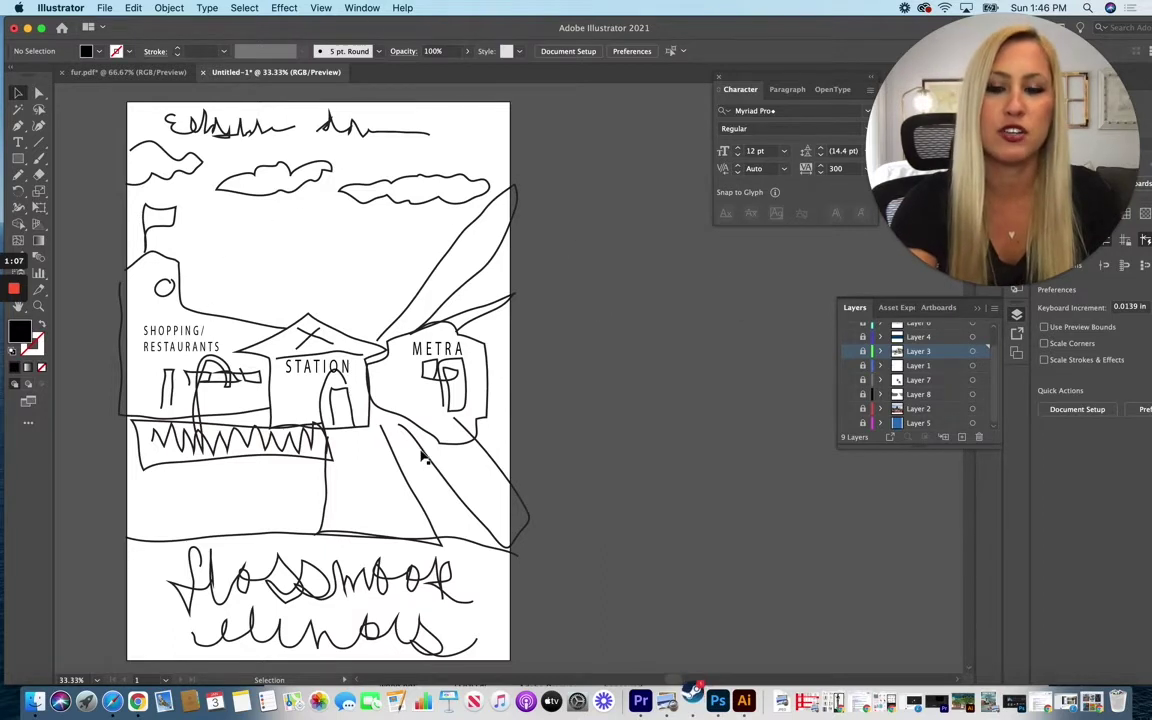
# - Make Layer 3 and Layer 2 visible to show the station, town photos and palette
pyautogui.click(849, 355)
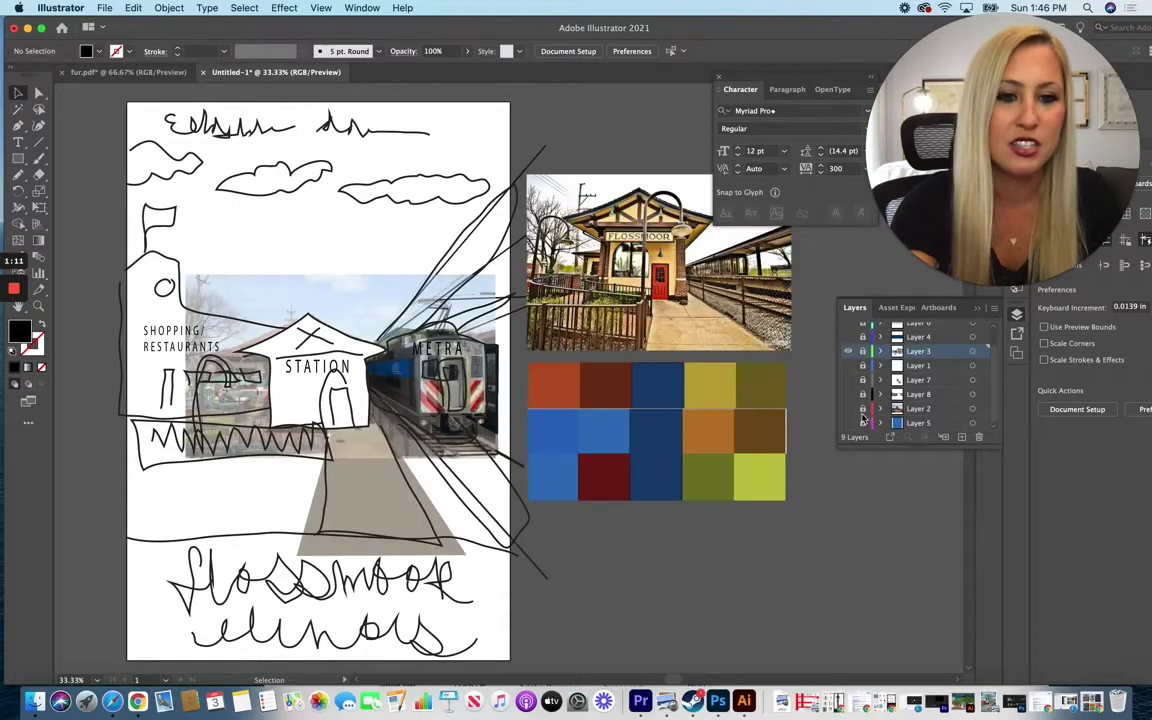
pyautogui.click(848, 410)
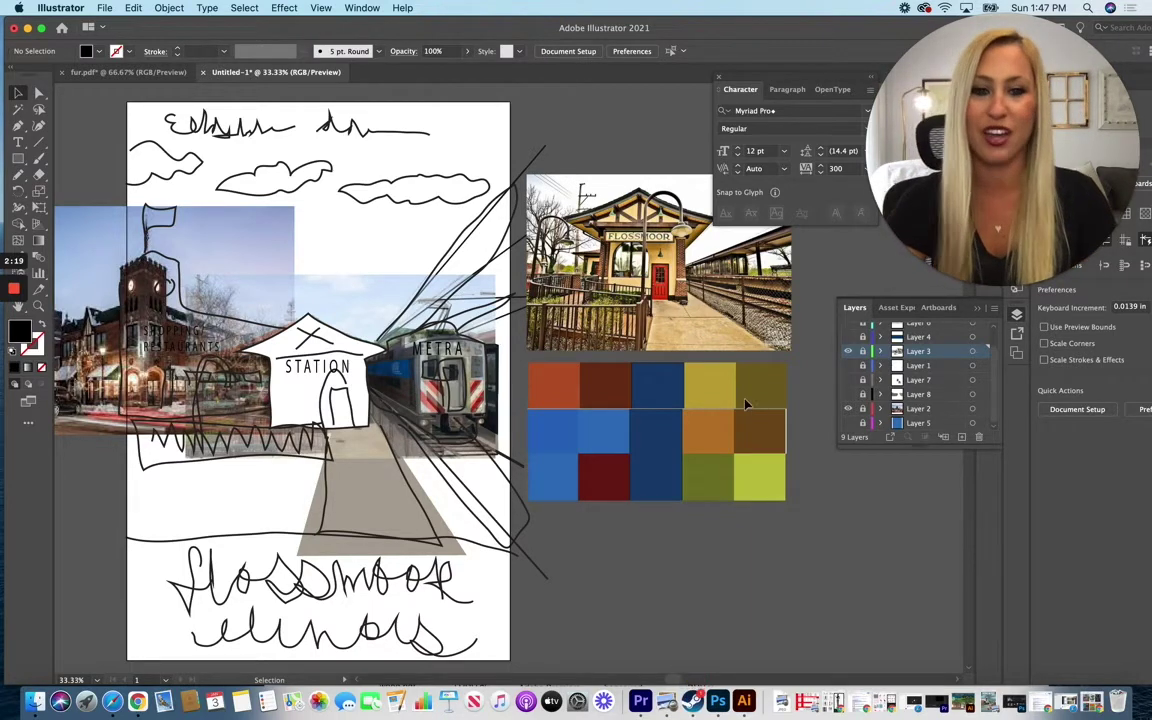
# - Select the Pen Tool after browsing the Pen and Pencil flyouts
pyautogui.click(18, 125)
pyautogui.click(18, 174)
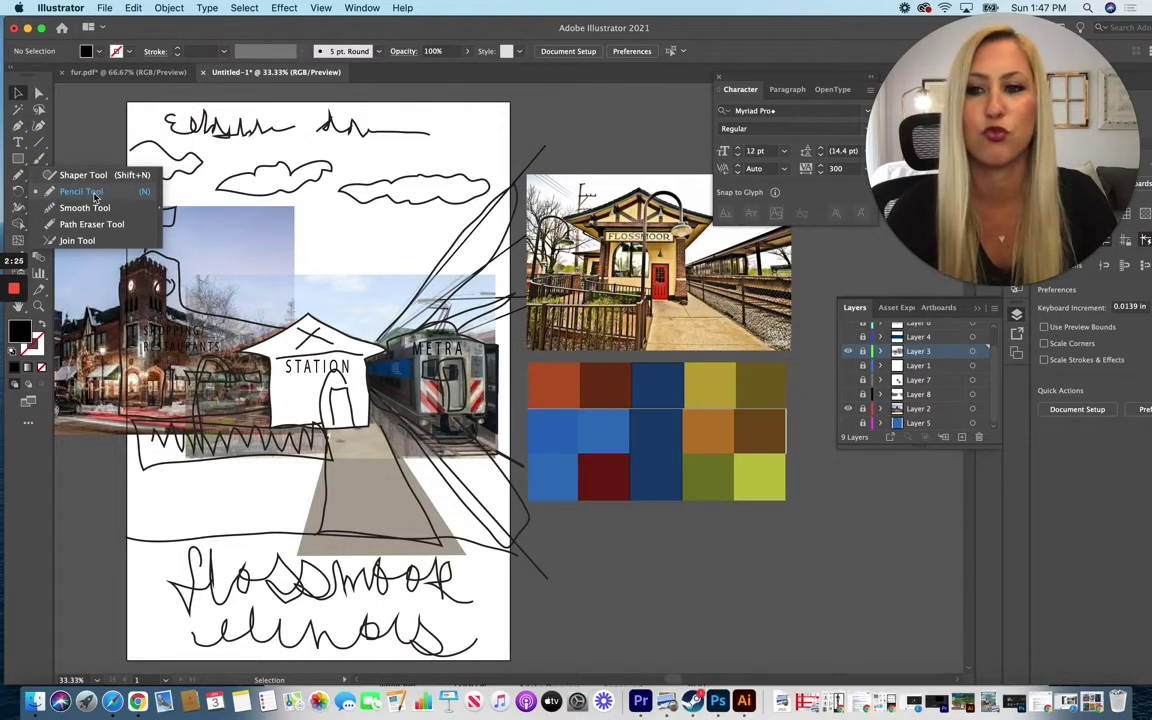
pyautogui.click(18, 125)
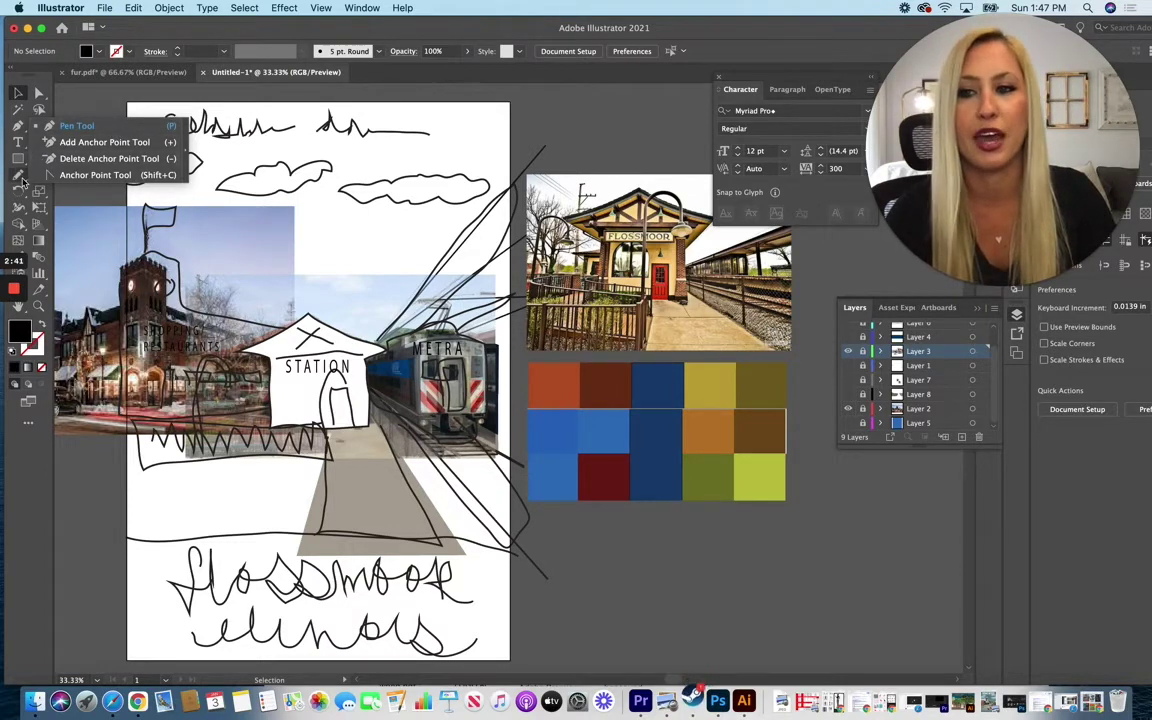
pyautogui.click(77, 125)
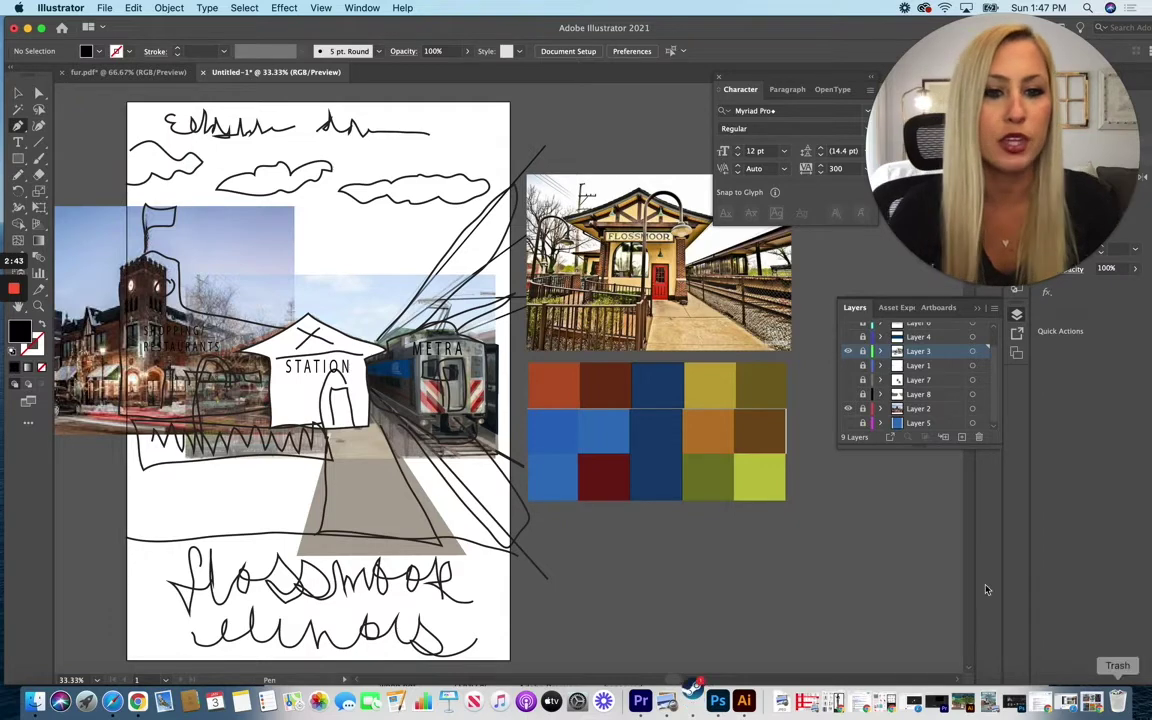
# - Show Layers 8, 1, 4 and 6 for ground, building, title band and text, then hide sketch Layer 9
pyautogui.click(848, 394)
pyautogui.click(848, 366)
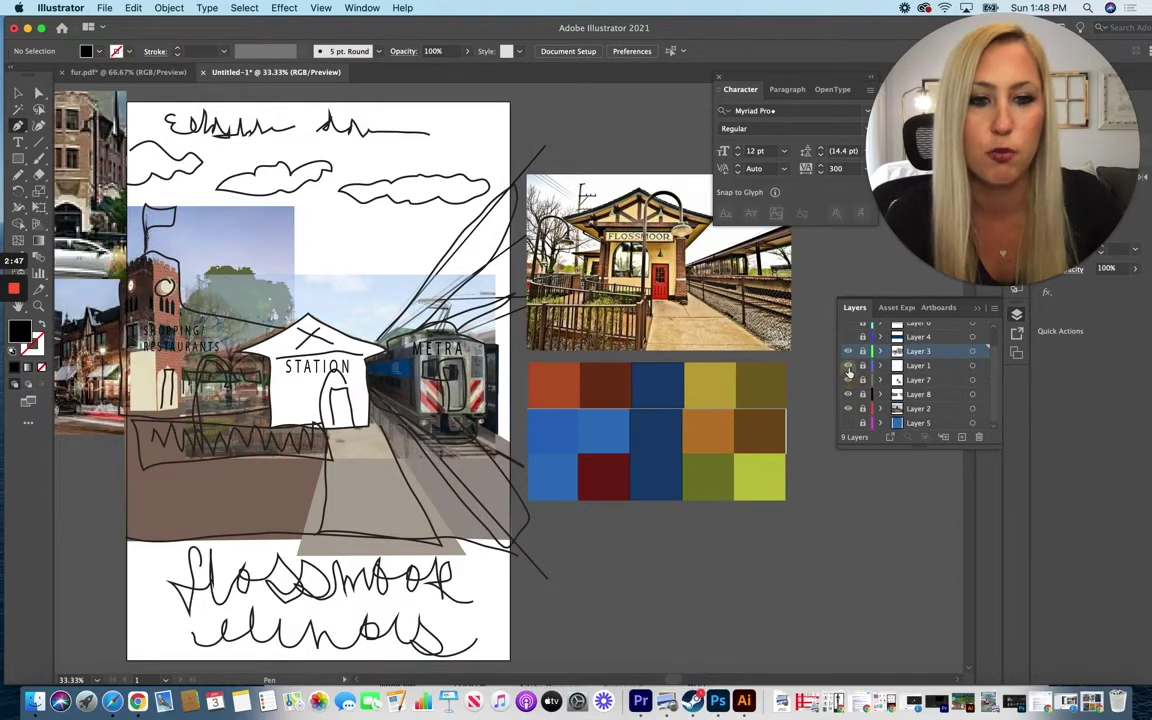
pyautogui.click(848, 338)
pyautogui.scroll(1, 848, 340)
pyautogui.click(848, 343)
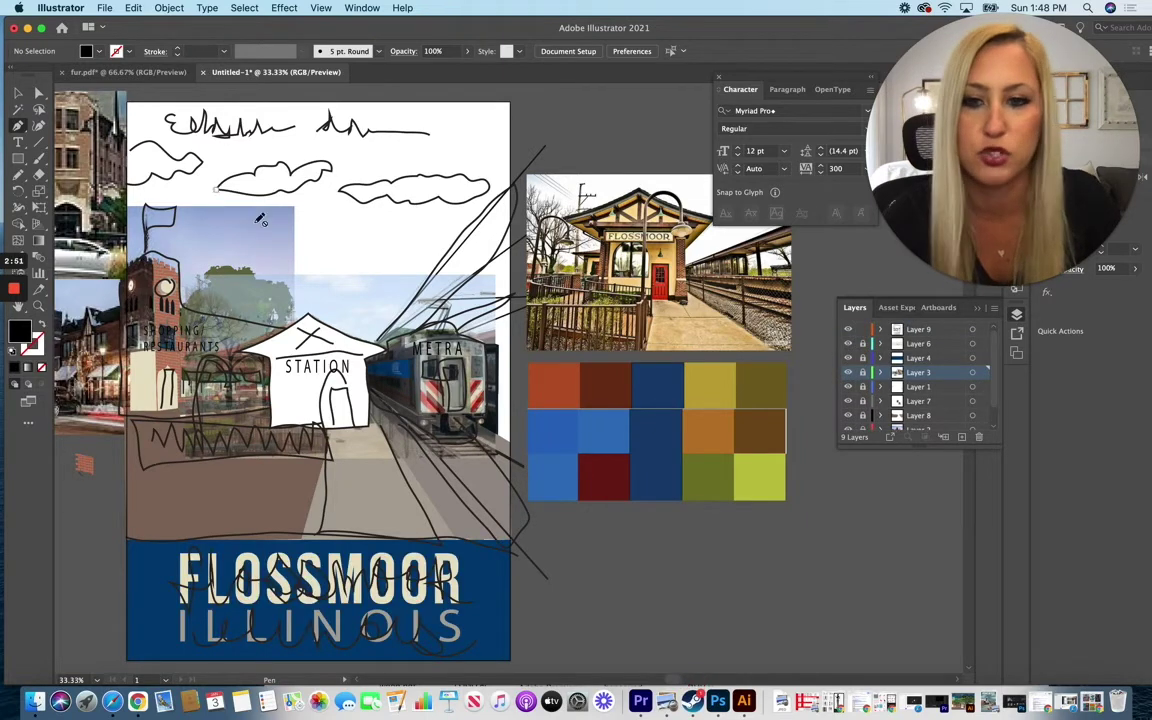
pyautogui.click(848, 329)
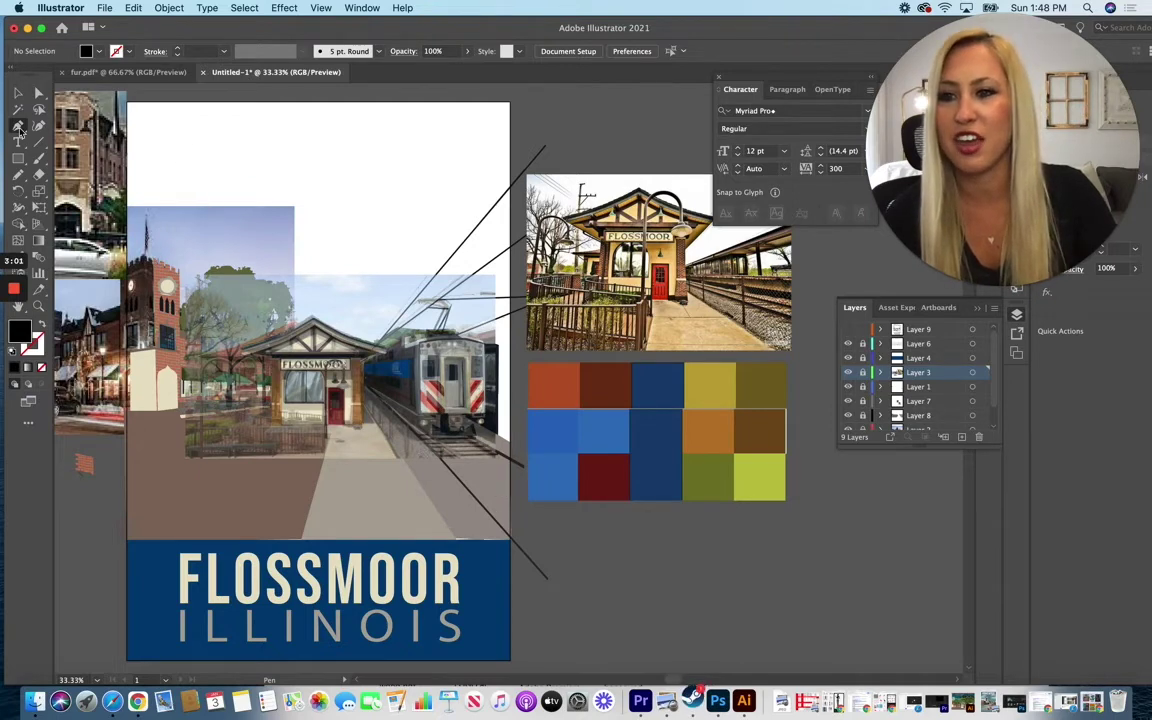
# - Add Layer 10 and draw a closed four-point shape near the poster's top
pyautogui.click(961, 436)
pyautogui.click(266, 145)
pyautogui.click(174, 172)
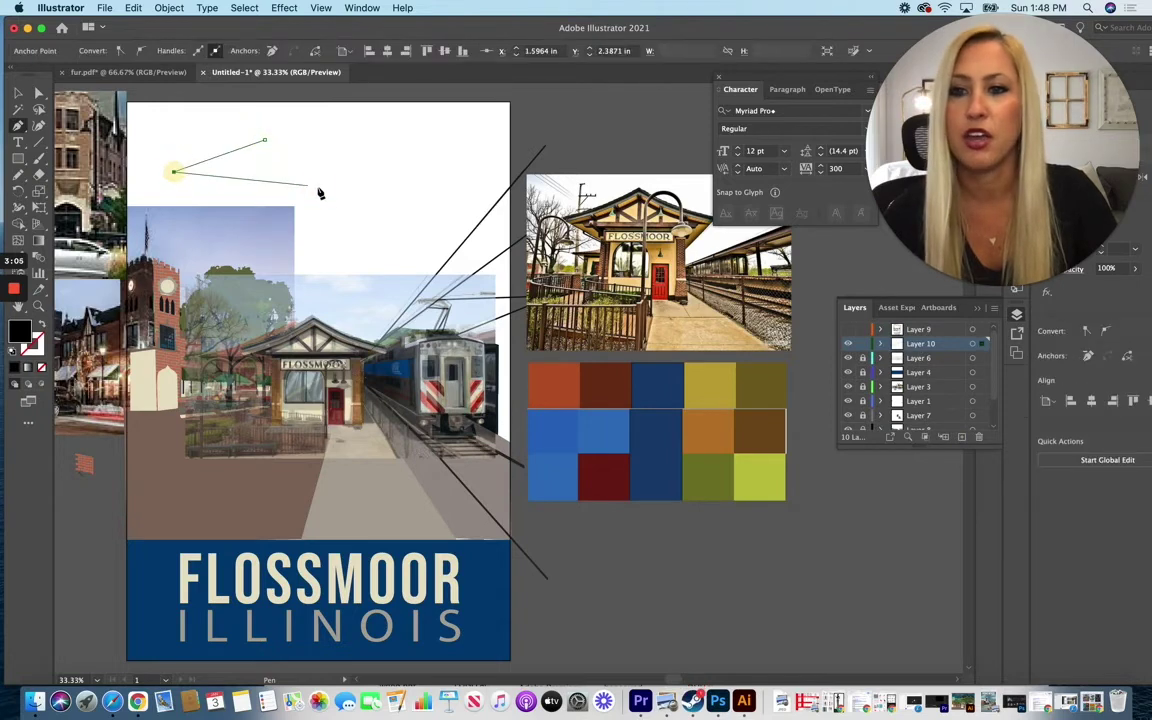
pyautogui.click(318, 186)
pyautogui.click(332, 145)
pyautogui.click(265, 142)
pyautogui.click(262, 140)
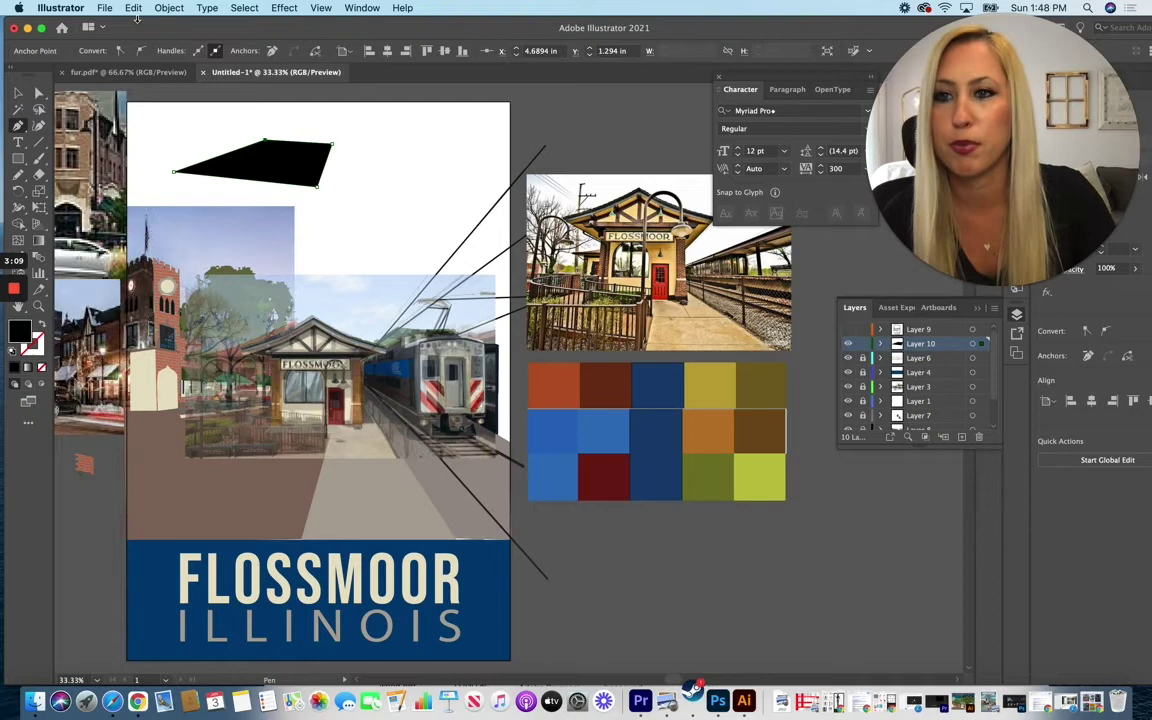
# - Fill the new shape with the palette's dark brown via the Eyedropper, then deselect
pyautogui.moveTo(132, 26); pyautogui.dragTo(160, 26)
pyautogui.click(46, 243)
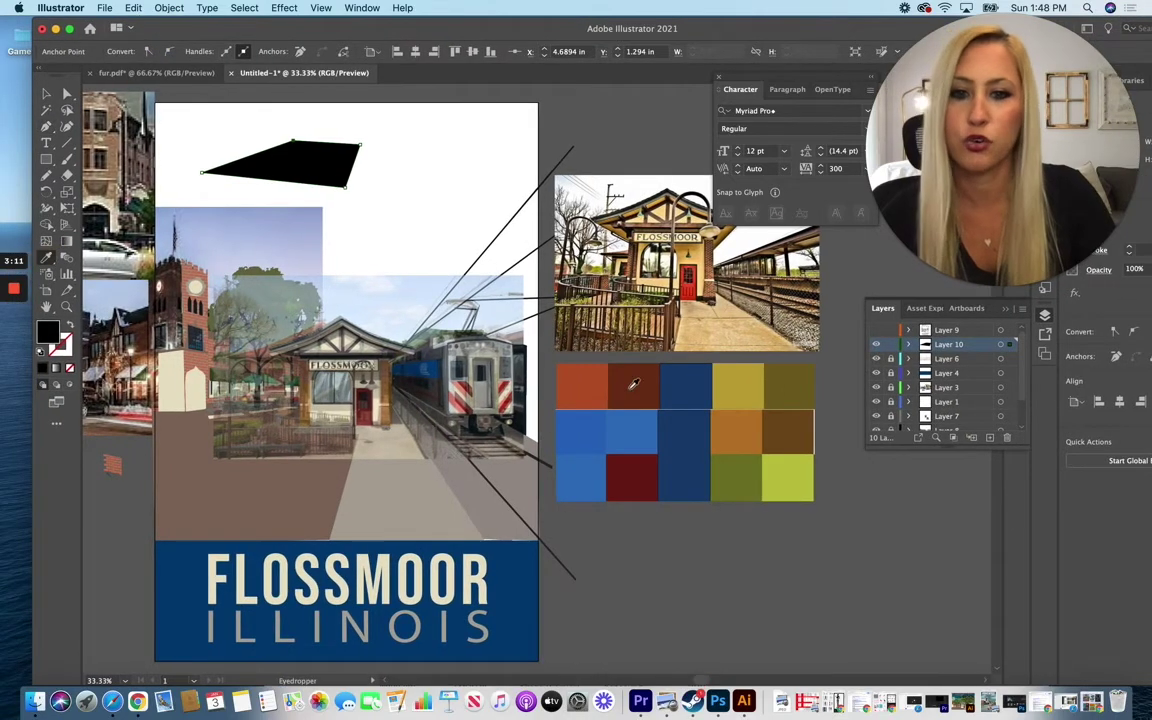
pyautogui.click(565, 349)
pyautogui.click(45, 93)
pyautogui.click(226, 132)
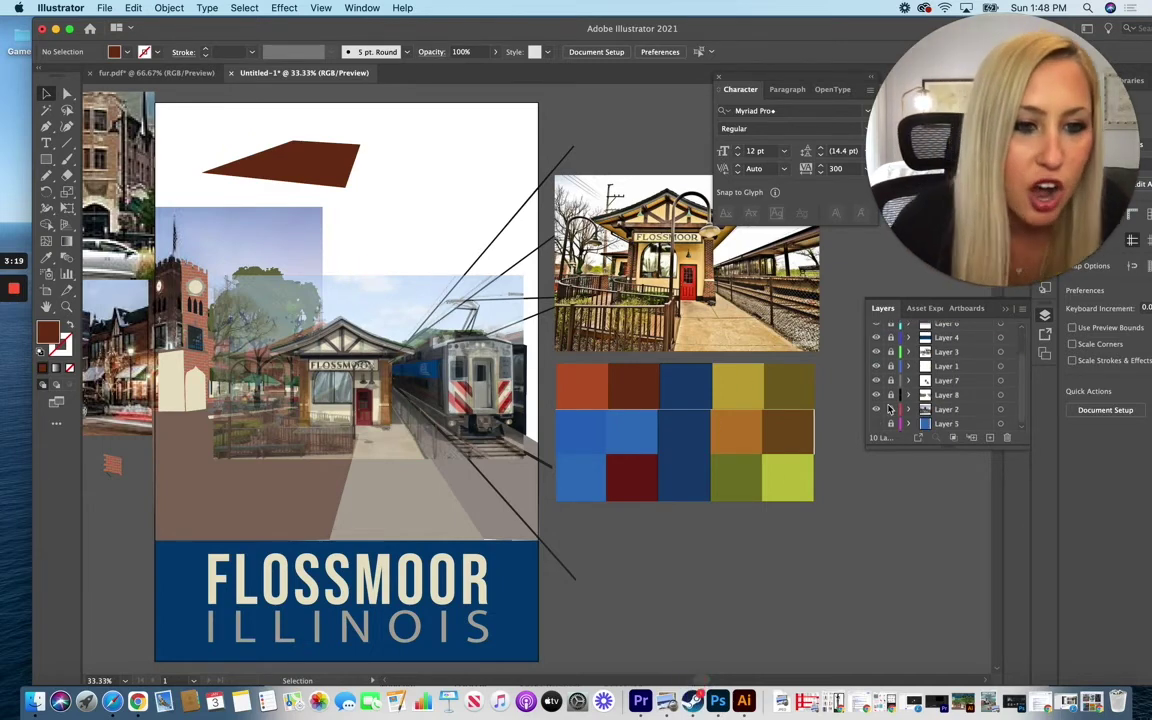
# - Move the train reference photo below the colour swatches, uncovering the vector station artwork
pyautogui.scroll(-2, 886, 390)
pyautogui.click(877, 352)
pyautogui.click(877, 352)
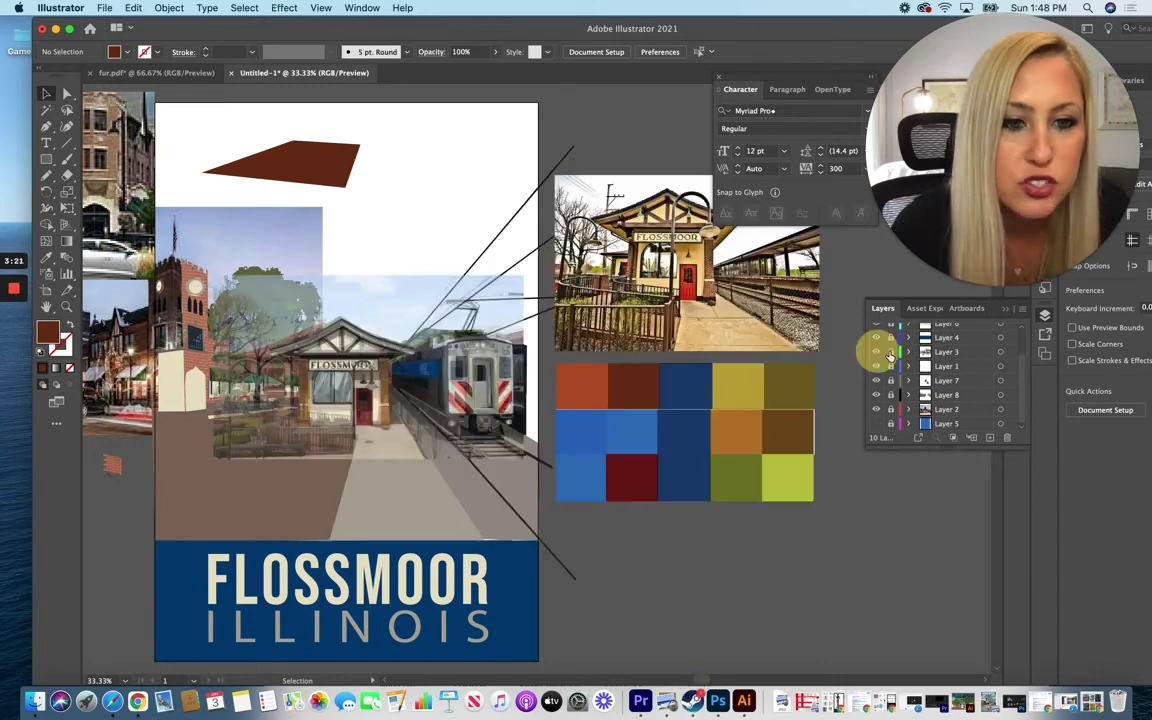
pyautogui.click(425, 341)
pyautogui.moveTo(718, 568); pyautogui.dragTo(694, 548)
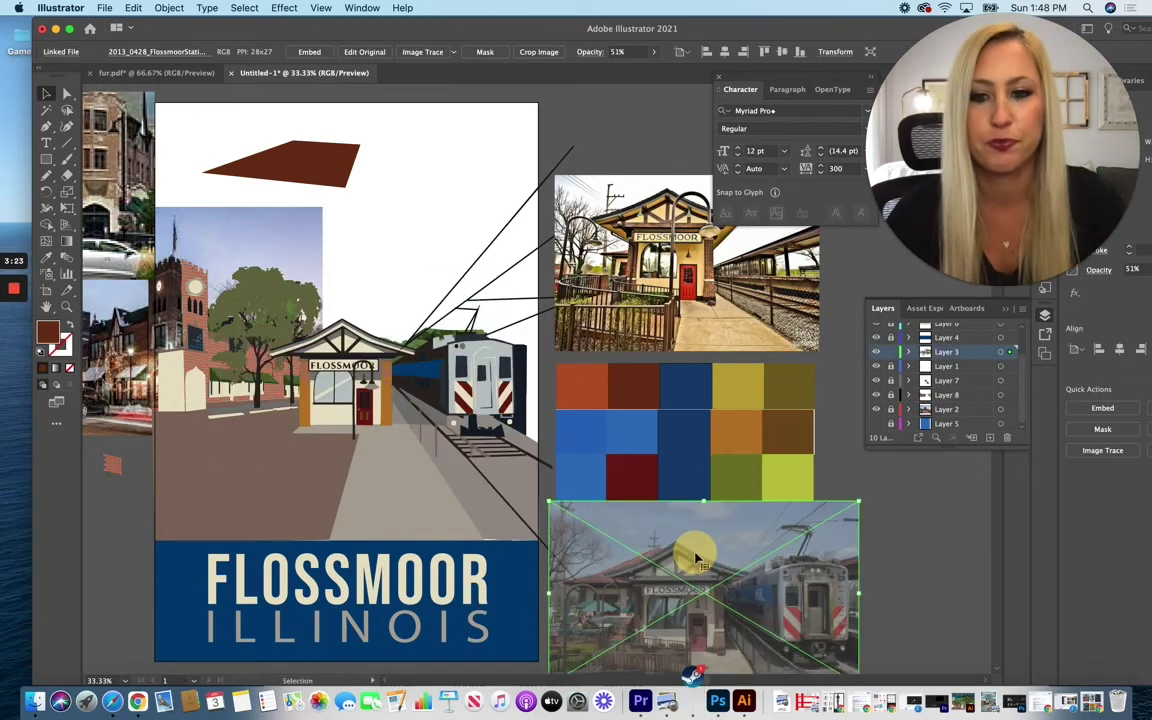
pyautogui.click(630, 134)
pyautogui.scroll(1, 318, 505)
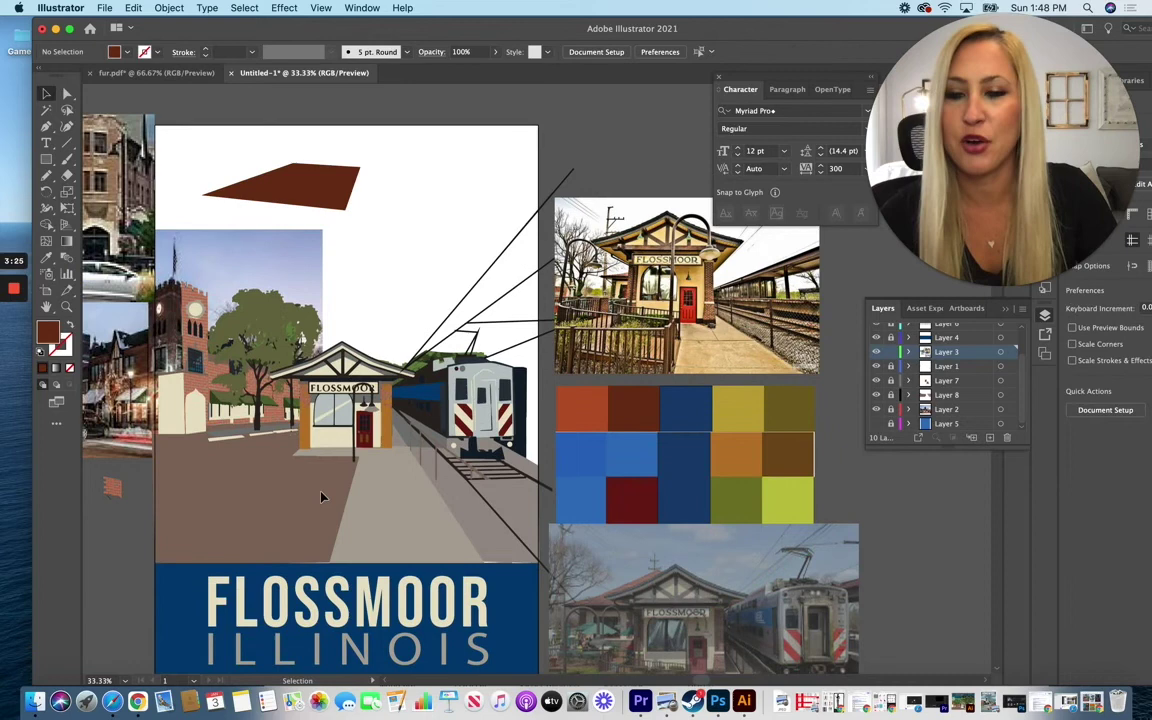
pyautogui.scroll(-1, 300, 480)
pyautogui.scroll(-1, 97, 536)
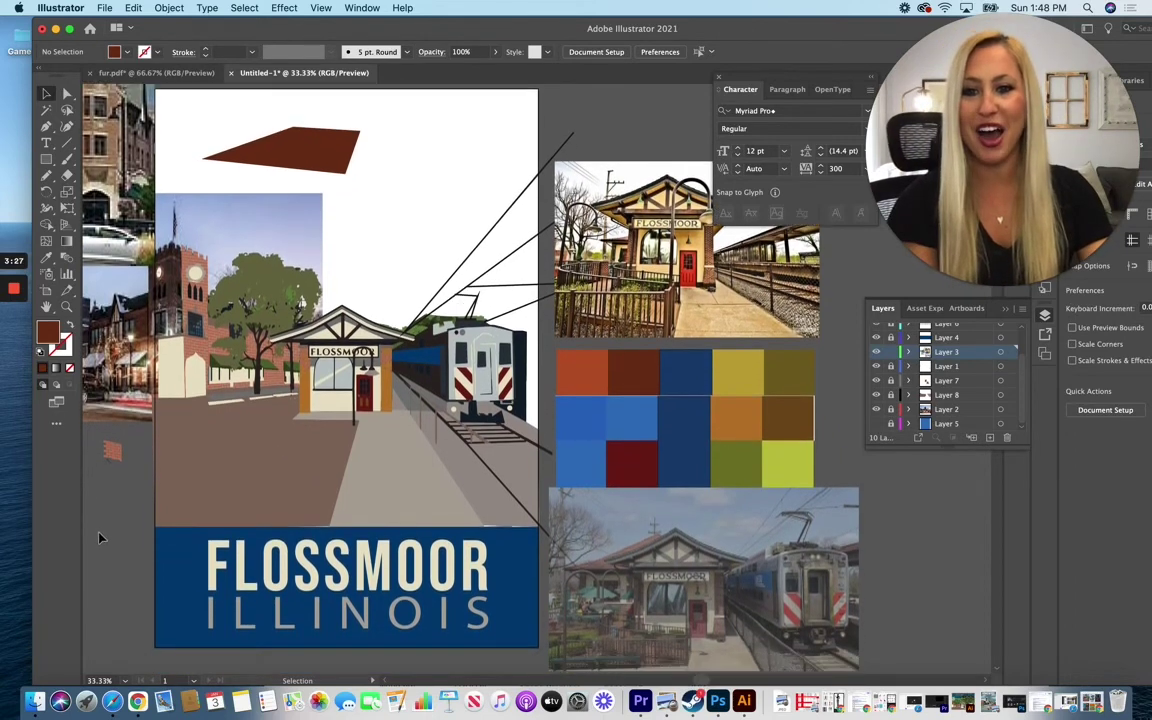